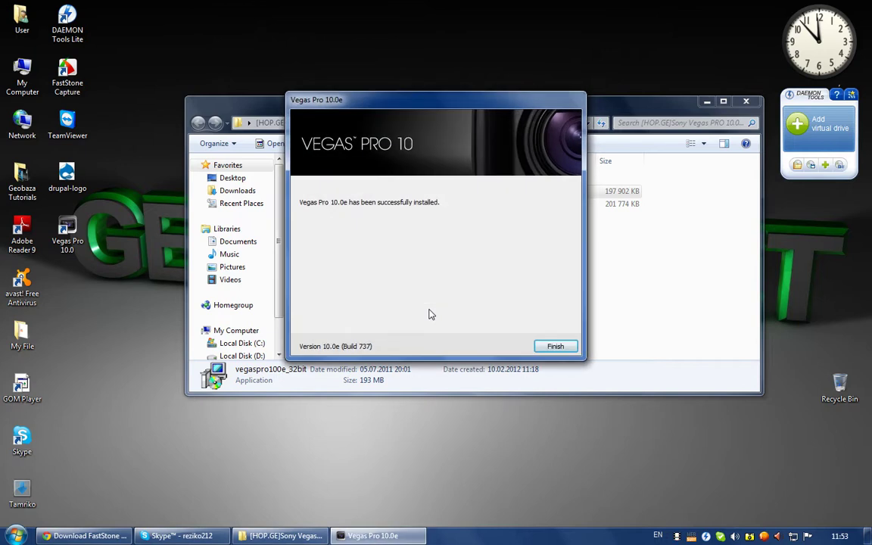
- Finish the Vegas Pro 10.0e installer and open the keygen folder inside Crack > Multikeygen-1.9-DI
click(554, 346)
double_click(316, 179)
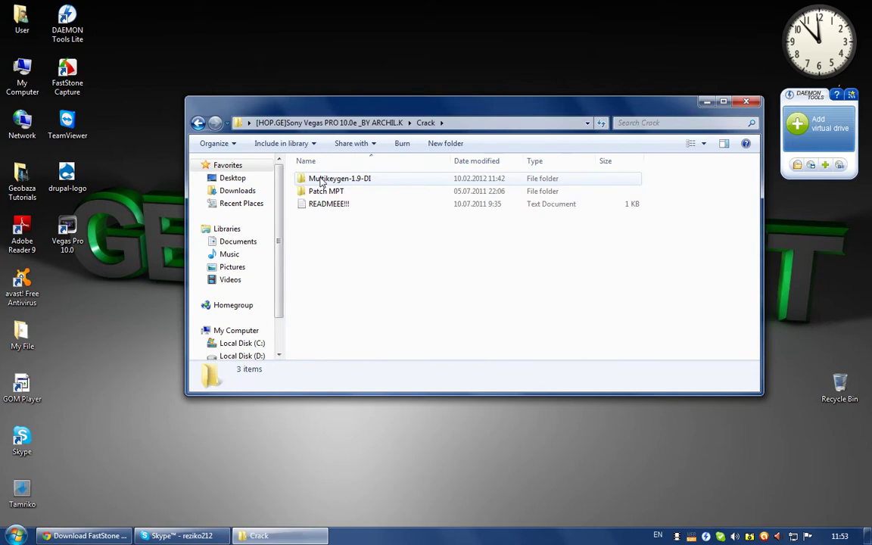
double_click(316, 182)
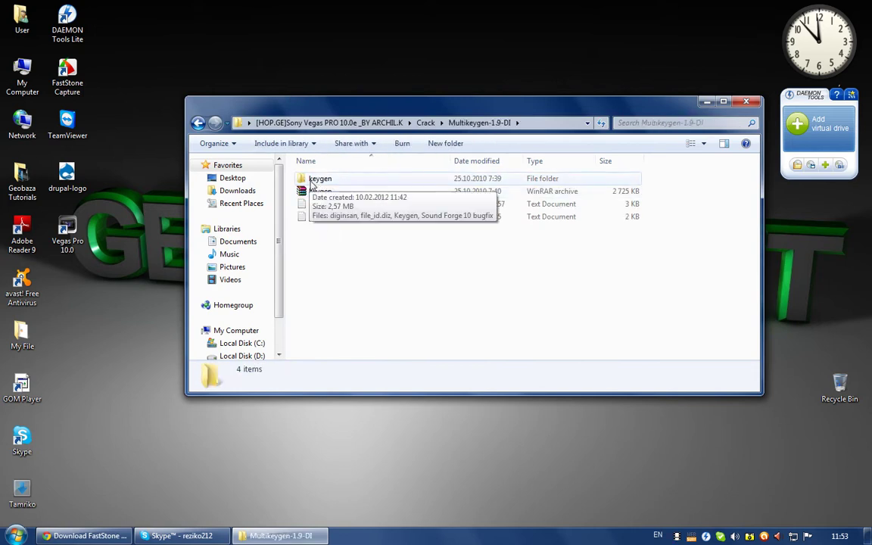
double_click(316, 180)
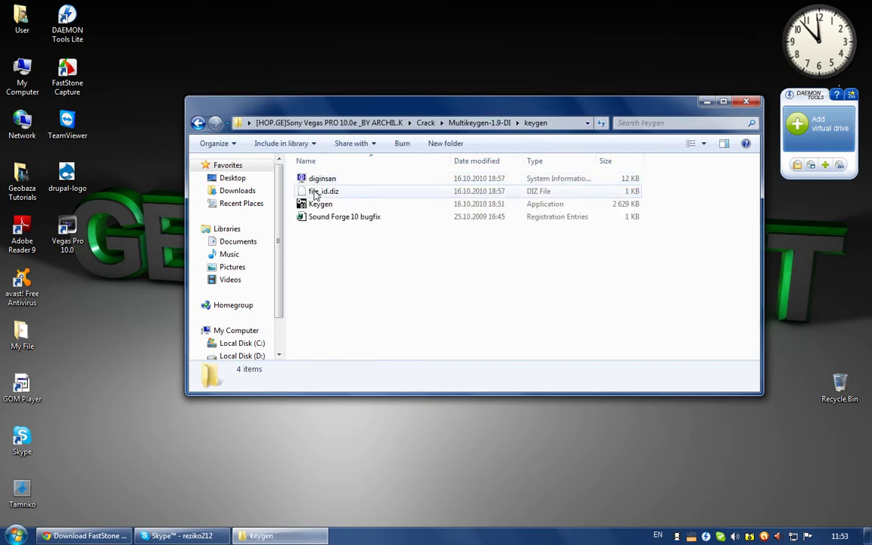
- Launch the Keygen application, continue past its notice and bring the DI Keygen window to the front
double_click(316, 205)
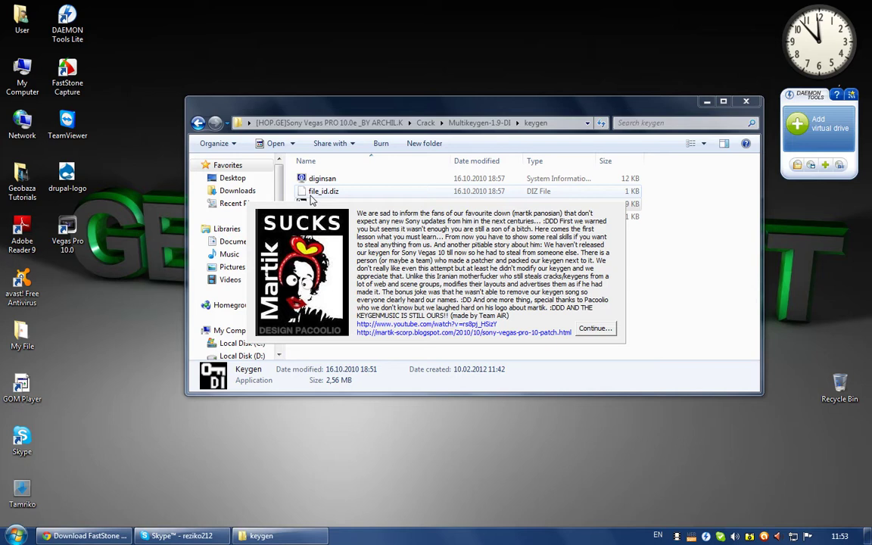
click(595, 331)
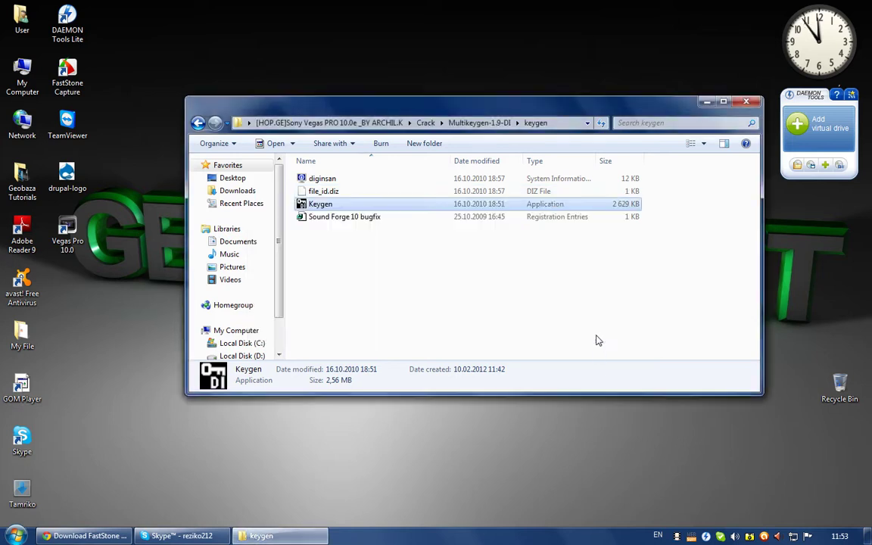
click(596, 341)
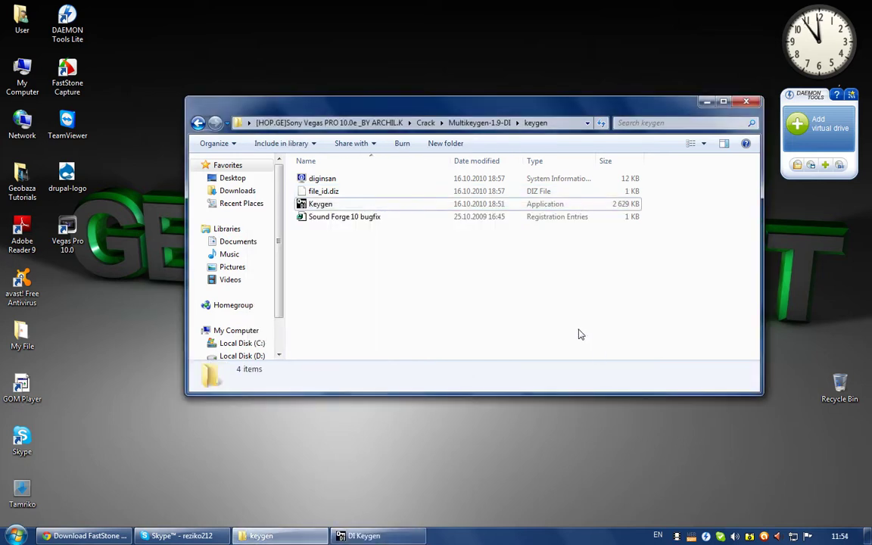
click(386, 537)
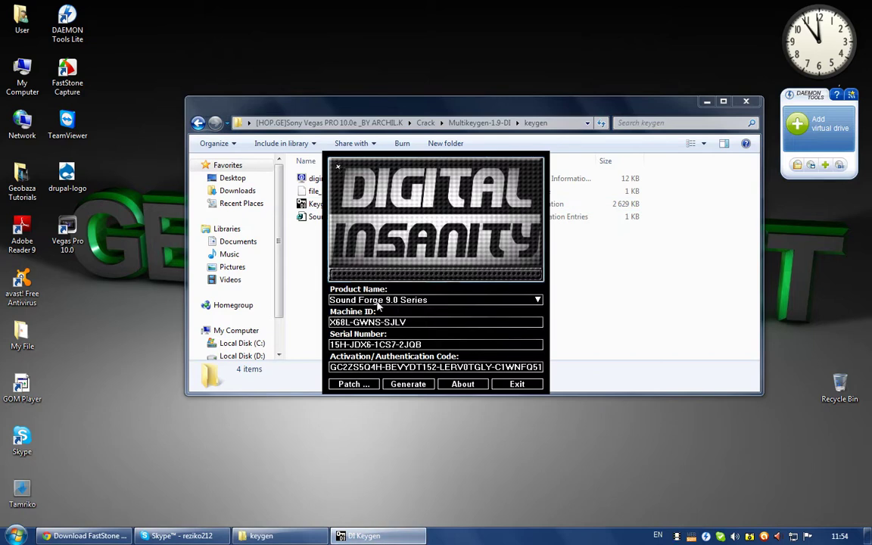
- Set the product name to Vegas Pro 10.0 (32 and 64 bit) Series
click(535, 300)
scroll(431, 348, down, 2)
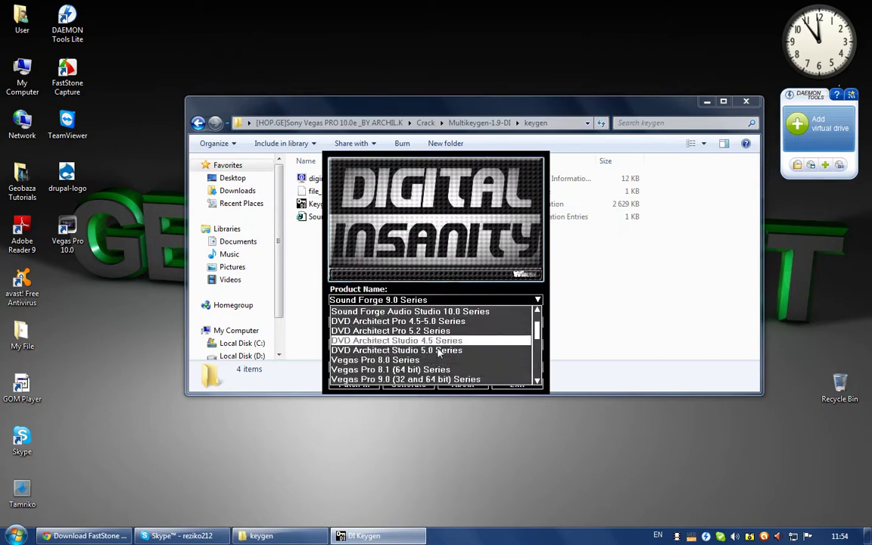
click(444, 380)
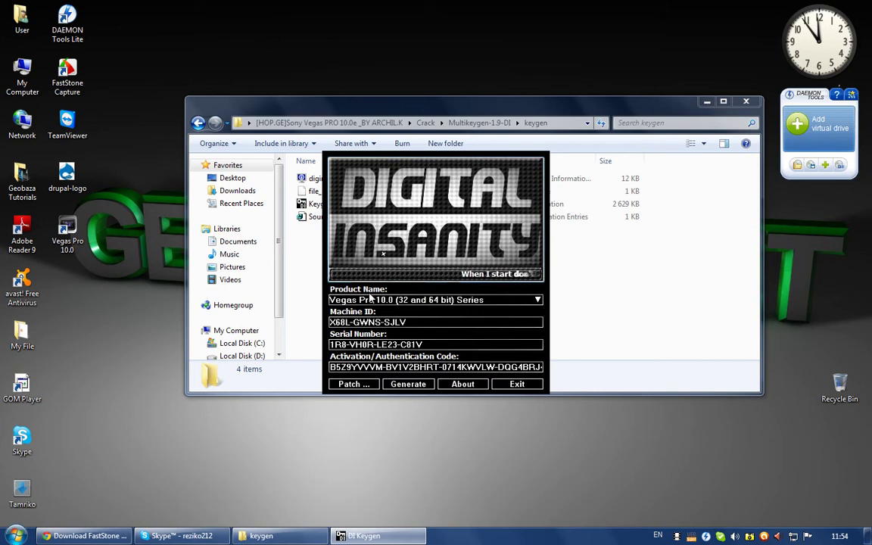
- Try to start the patch by choosing the Vegas Pro 10.0x installation directory under Program Files > Sony
click(371, 386)
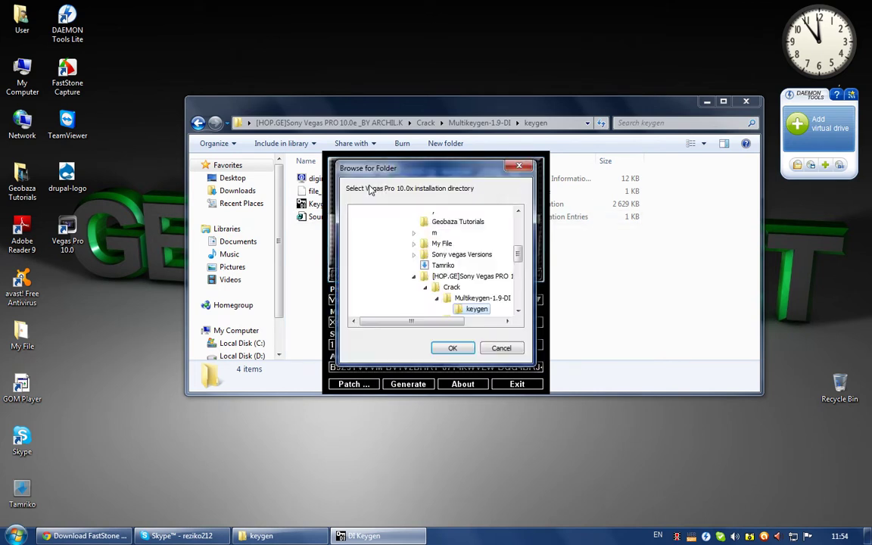
click(369, 244)
click(369, 244)
click(379, 255)
click(379, 243)
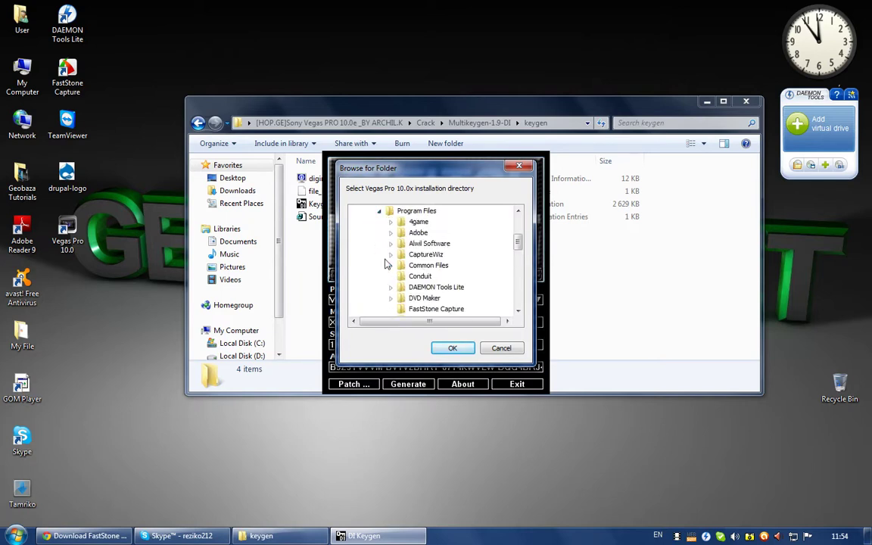
scroll(386, 261, down, 6)
click(390, 287)
click(452, 347)
- Try to patch the files with Program Files > Sony > Shared Plug-Ins as the plug-ins installation directory
key(Left)
key(Left)
key(Left)
scroll(395, 260, up, 2)
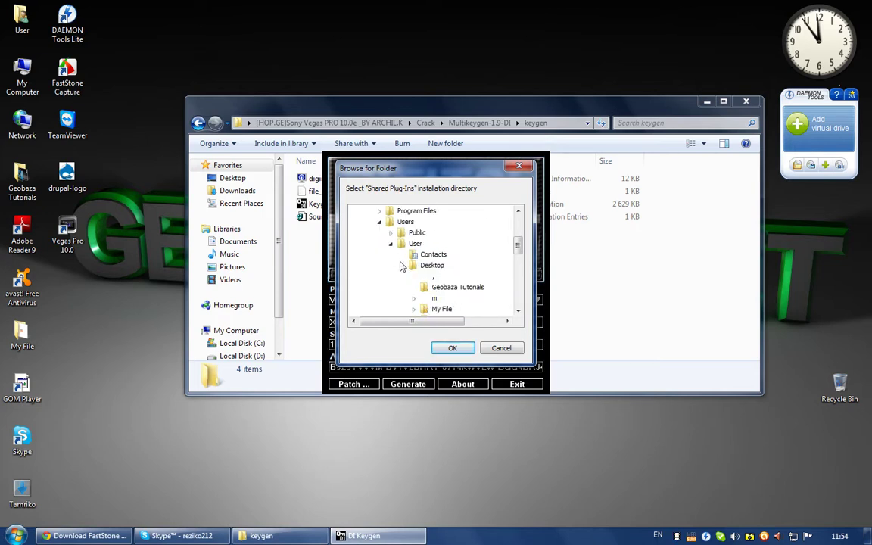
key(Left)
key(Left)
key(Left)
key(Left)
key(Up)
key(Right)
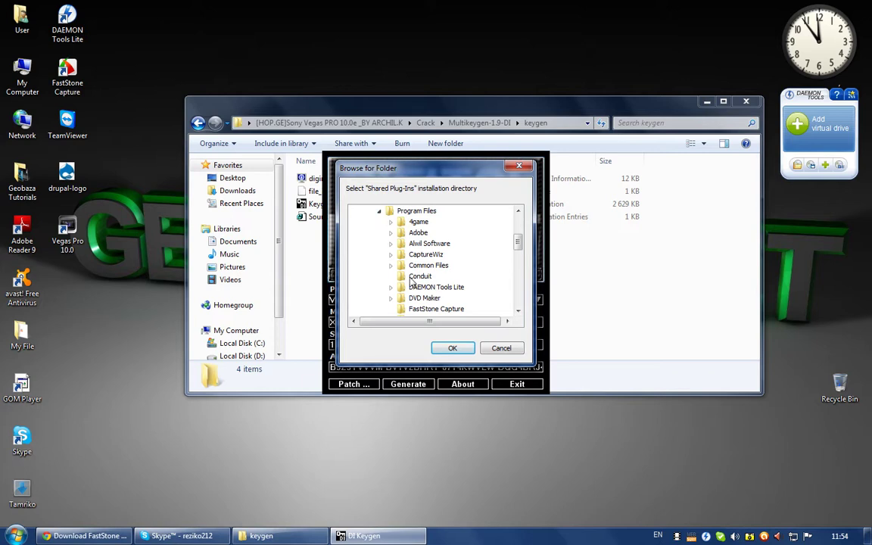
scroll(408, 276, down, 3)
click(392, 309)
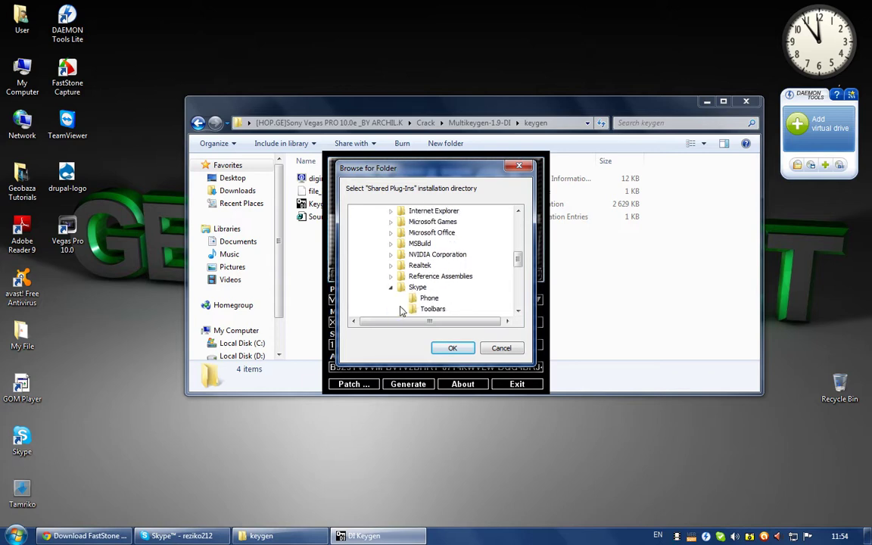
click(390, 288)
scroll(387, 280, down, 1)
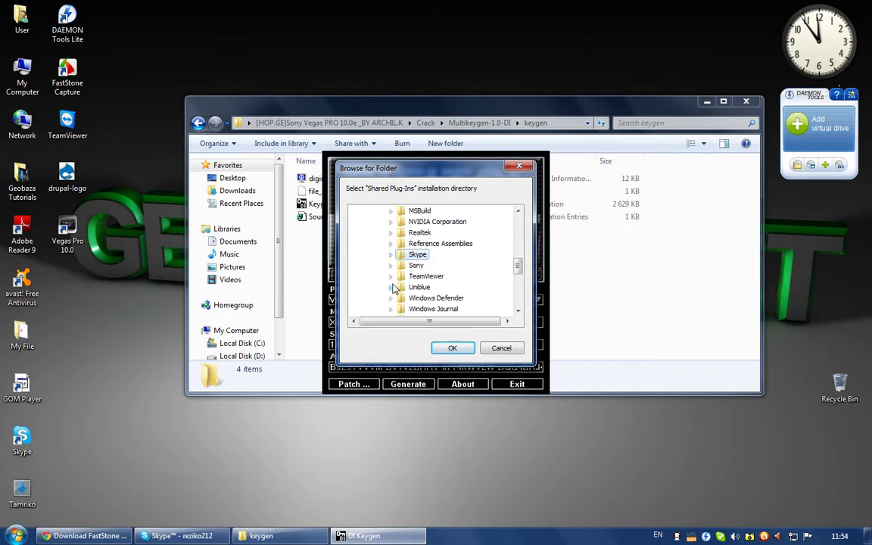
click(391, 265)
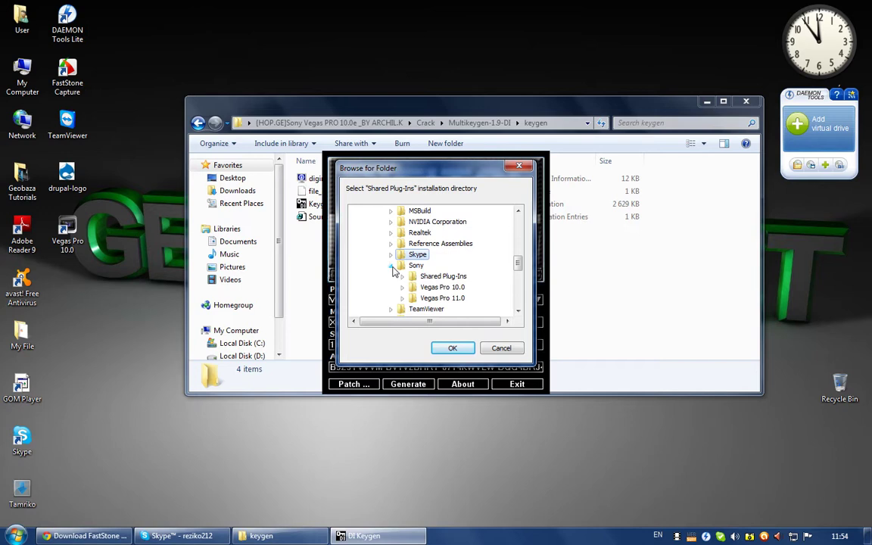
click(439, 276)
click(450, 348)
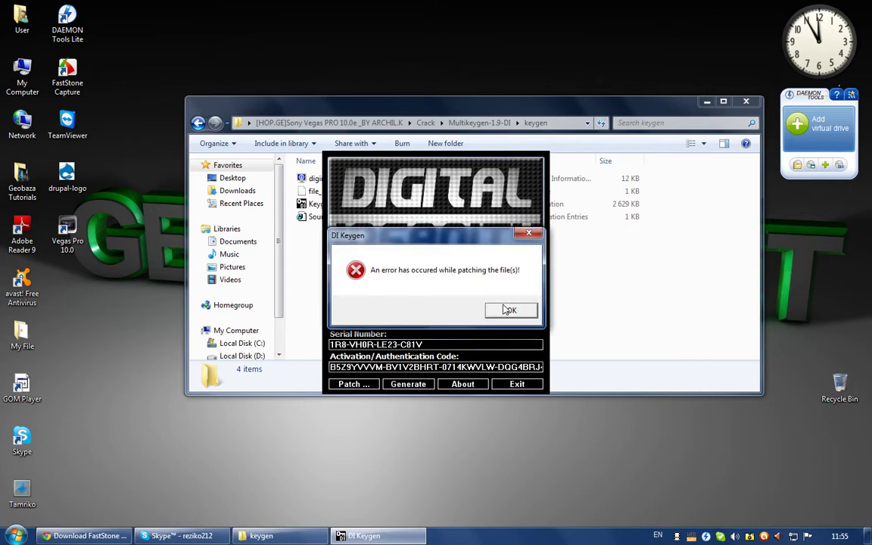
click(509, 310)
- Restart the patch and choose the Vegas Pro 10.0x installation directory under Local Disk (C:) > Program Files > Sony
click(350, 384)
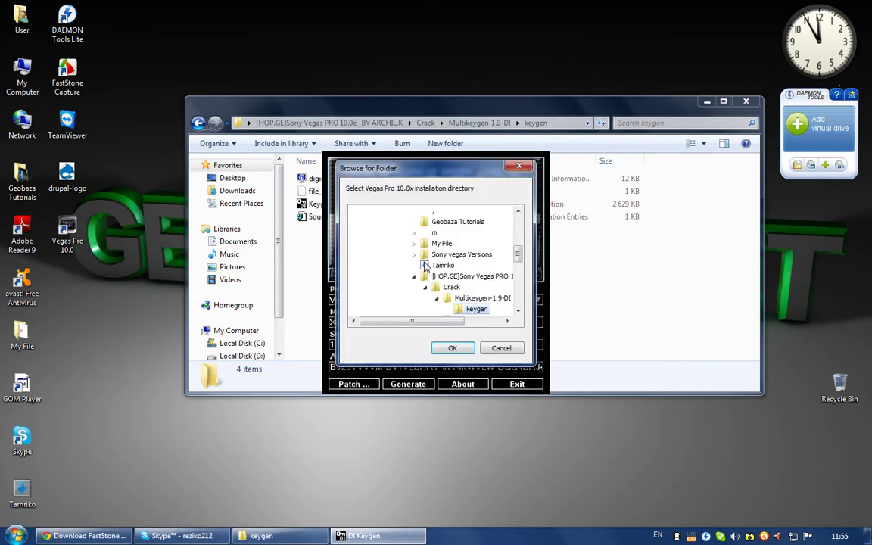
click(413, 276)
scroll(378, 242, up, 1)
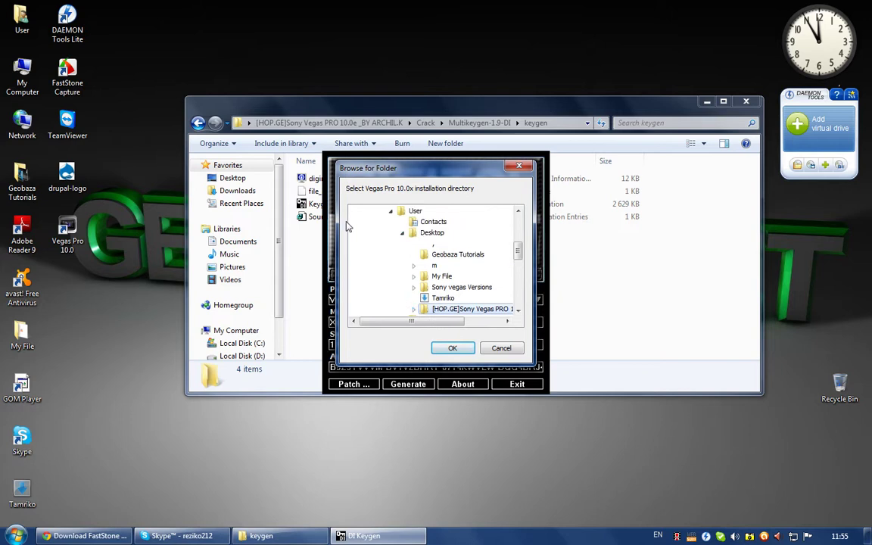
click(401, 233)
click(391, 211)
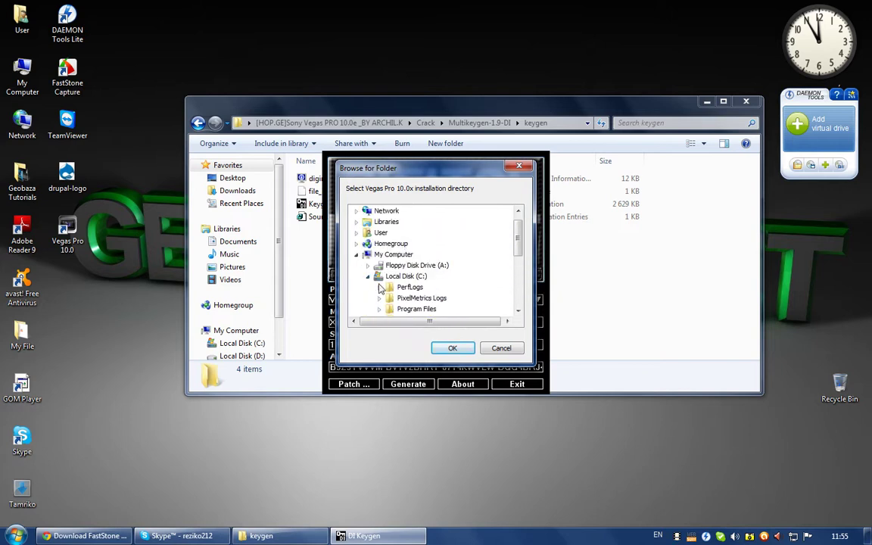
click(381, 309)
scroll(409, 306, down, 3)
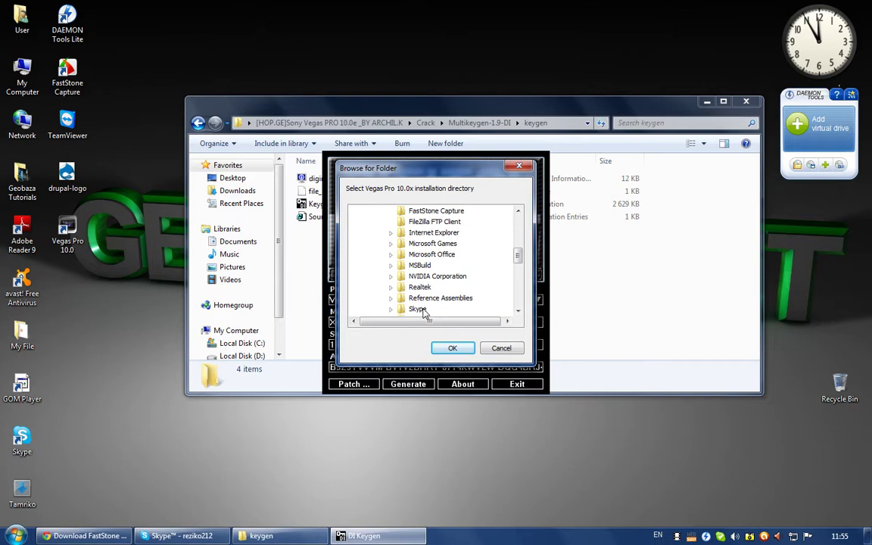
scroll(422, 305, down, 1)
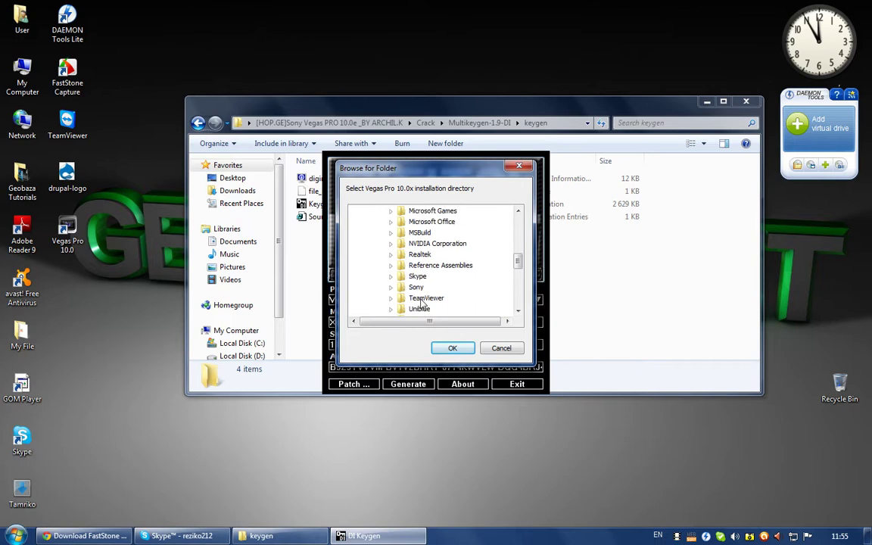
click(390, 287)
click(451, 347)
- Complete the patch by selecting the Shared Plug-Ins folder under Program Files > Sony as the plug-ins directory
scroll(412, 286, up, 4)
click(379, 288)
click(379, 276)
scroll(388, 282, down, 5)
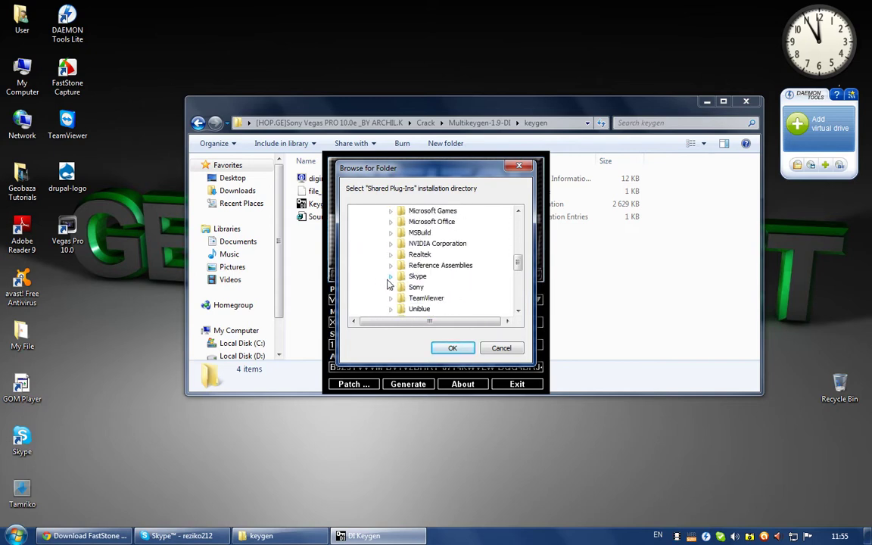
click(390, 287)
click(442, 286)
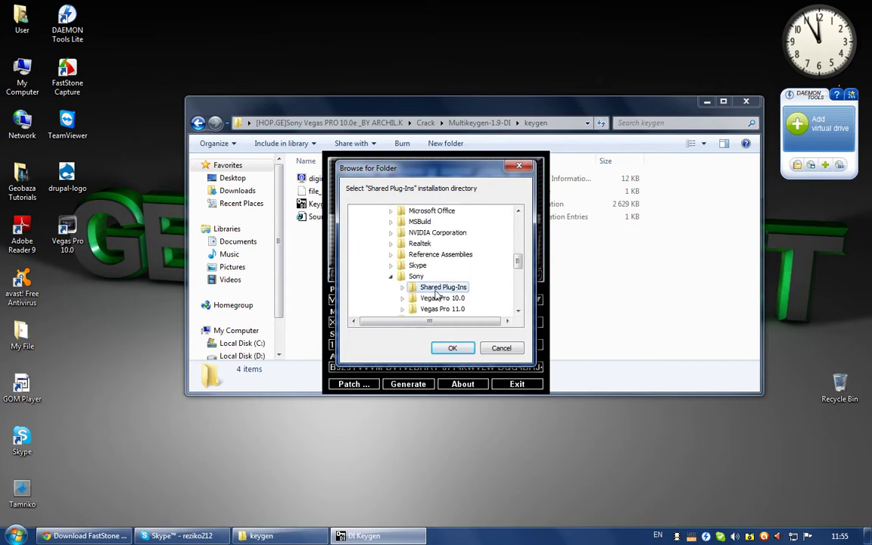
click(452, 347)
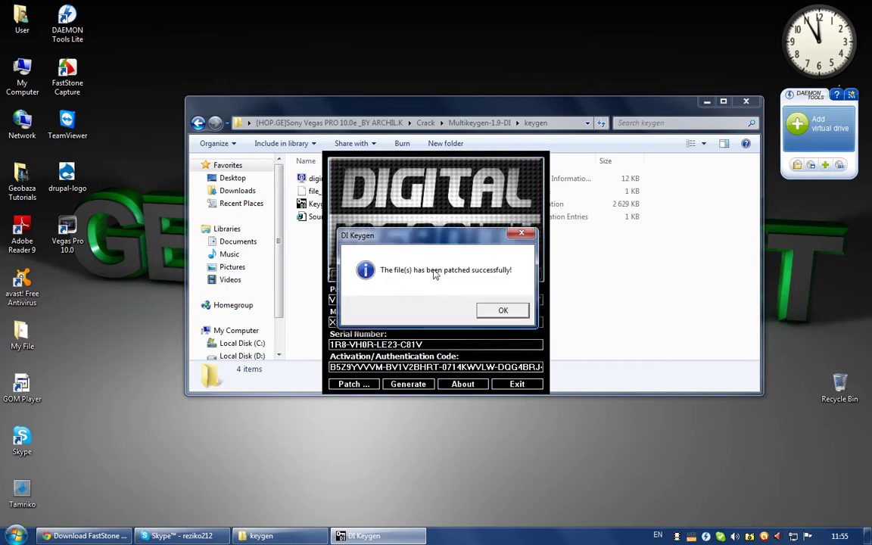
click(504, 311)
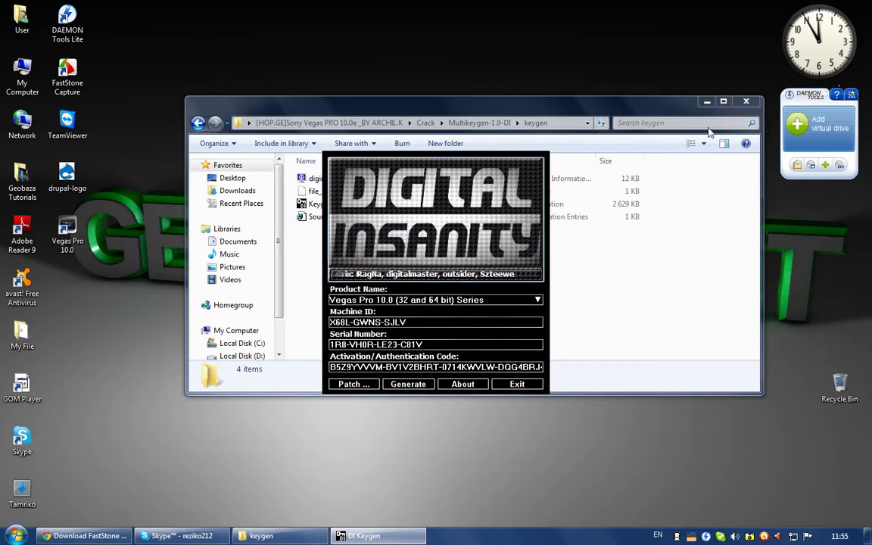
- Close the keygen folder, start Vegas Pro 10.0, continue to its serial number page and place the wizard beside the DI Keygen window
click(747, 102)
double_click(69, 244)
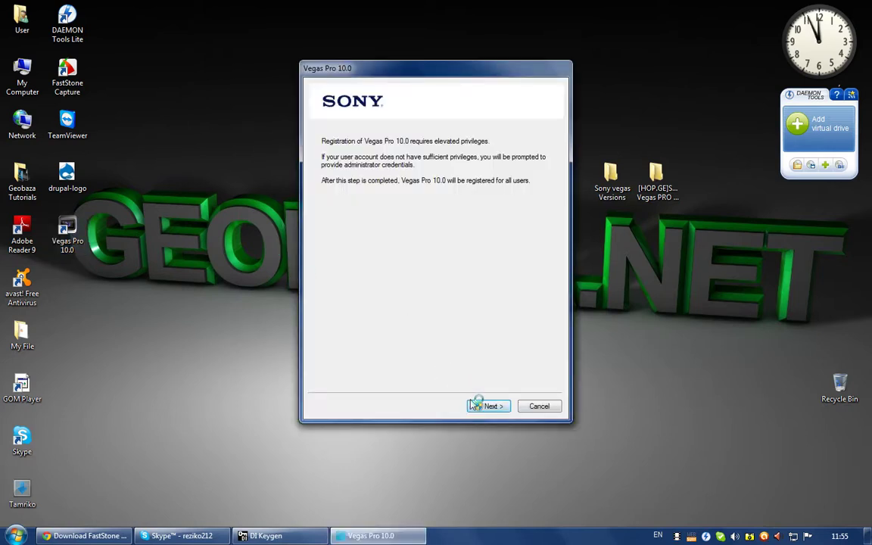
click(477, 405)
drag(406, 65, 159, 79)
click(369, 318)
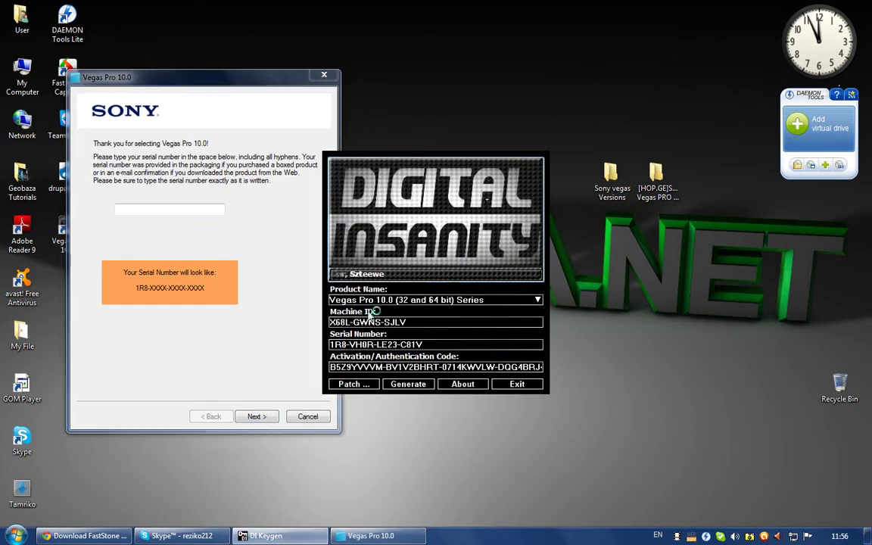
- Copy the serial number from DI Keygen into the Vegas Pro 10.0 wizard's serial number field and continue
drag(424, 345, 329, 346)
right_click(352, 346)
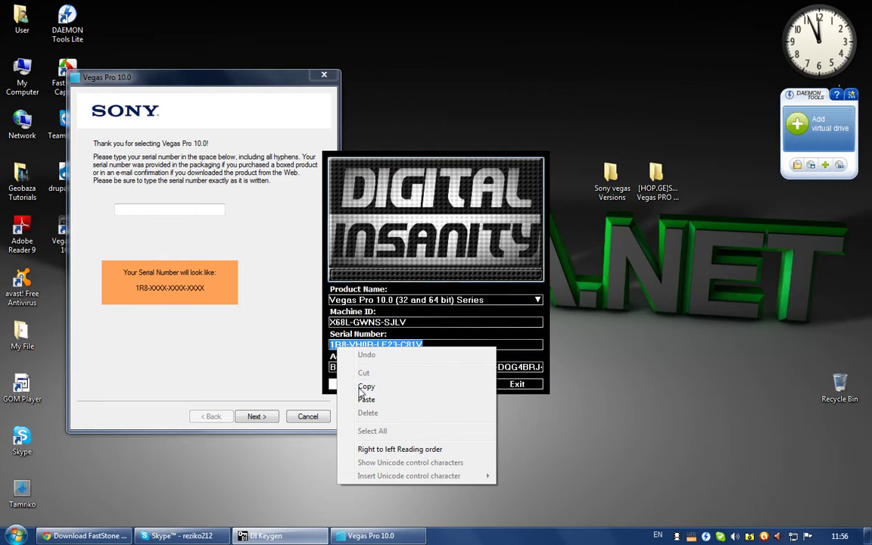
click(361, 384)
right_click(354, 345)
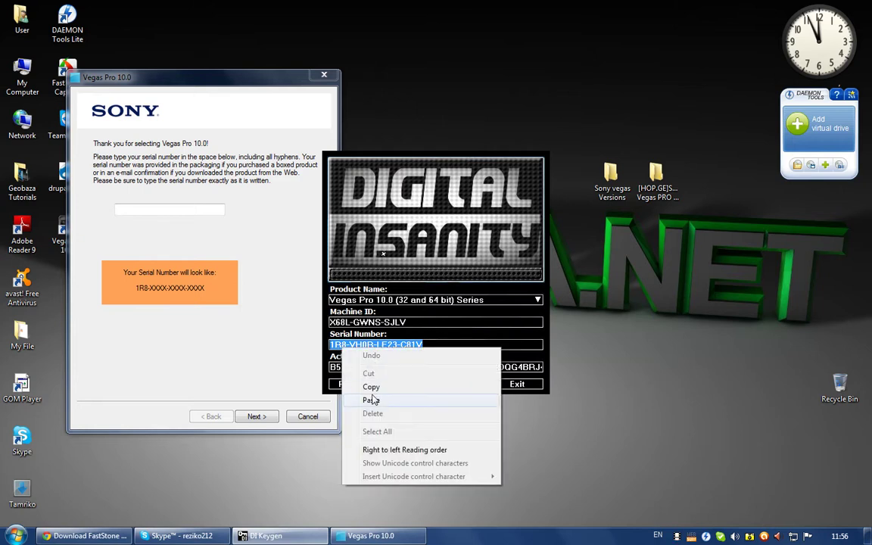
click(373, 398)
click(206, 210)
key(ctrl+v)
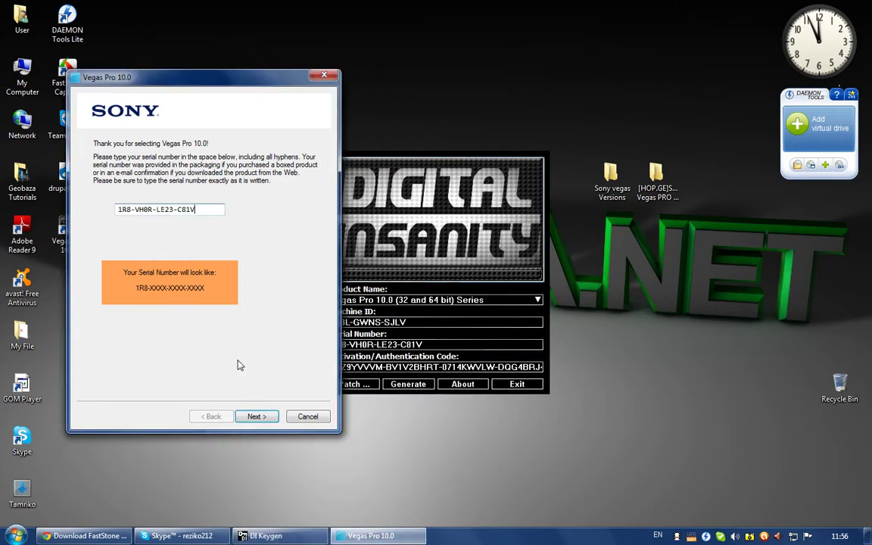
click(256, 416)
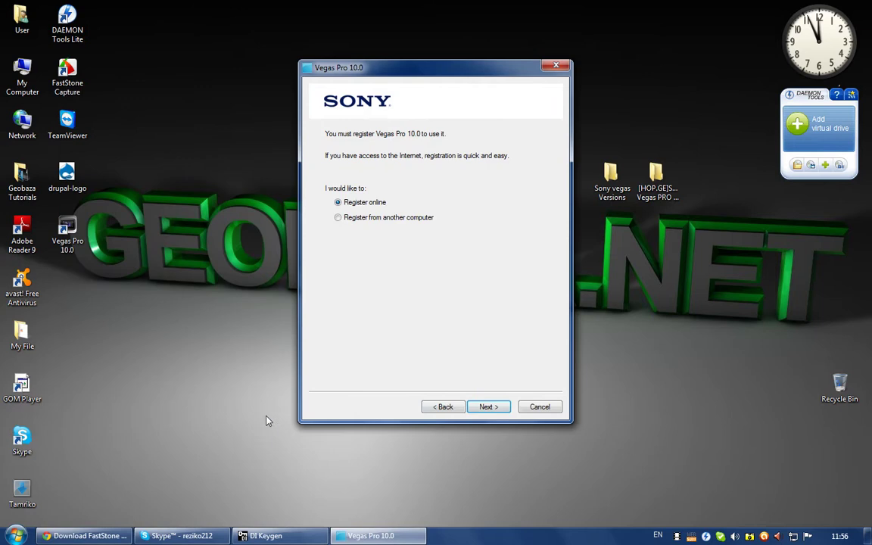
- Choose online registration, accept the privacy policy terms and submit the prefilled registration information
click(487, 408)
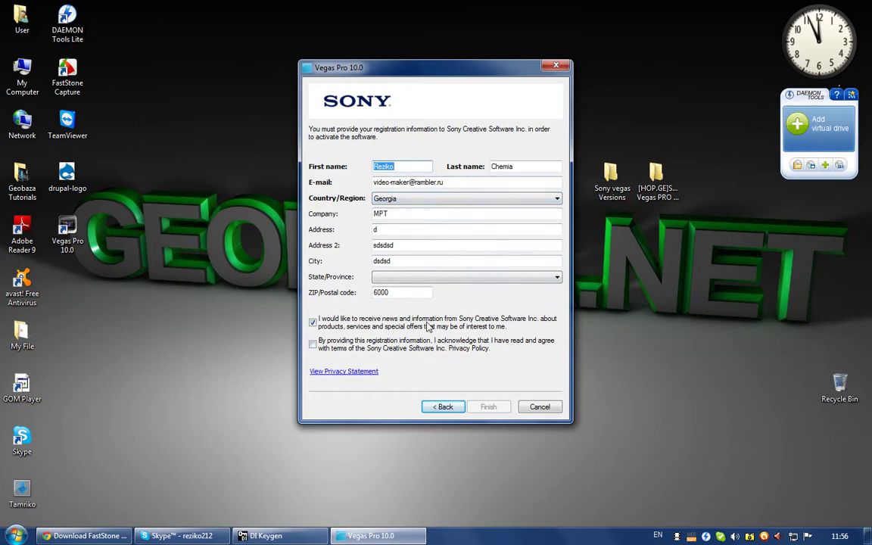
click(316, 346)
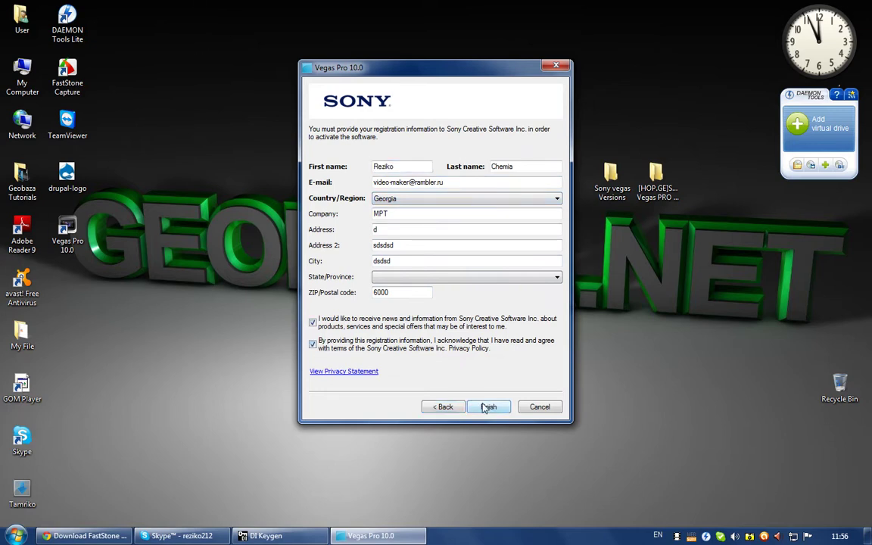
click(488, 407)
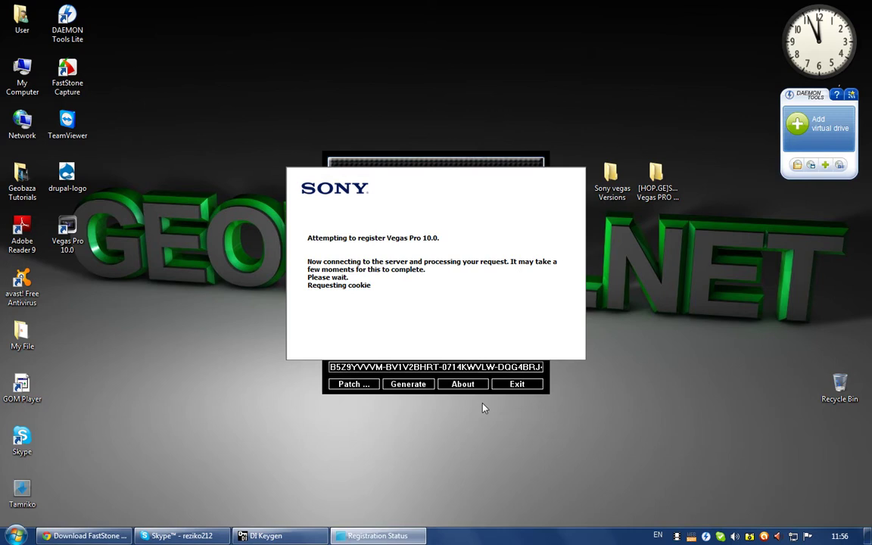
click(403, 349)
click(405, 347)
click(486, 344)
- Copy the activation/authentication code from DI Keygen into the wizard's authentication code field, finish registration and move DI Keygen off the splash screen
drag(448, 76, 200, 26)
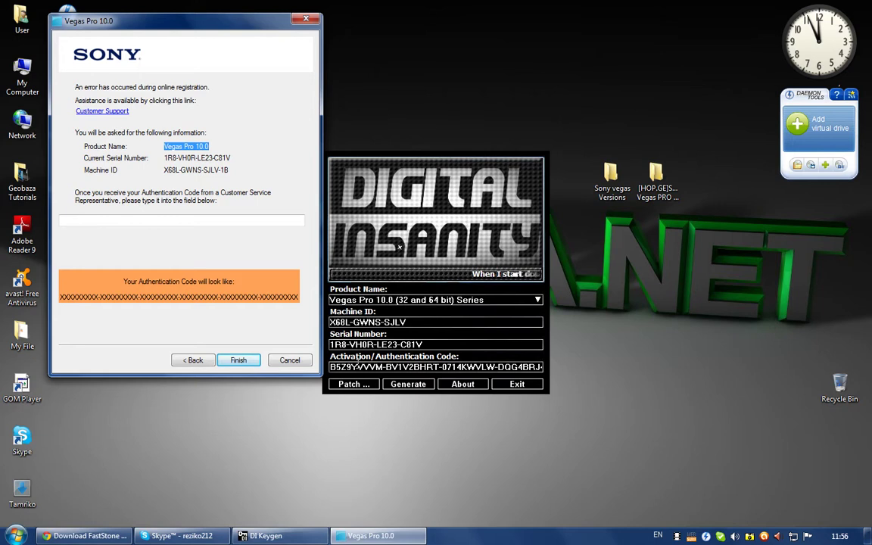
drag(473, 250, 479, 250)
drag(336, 366, 553, 367)
right_click(551, 368)
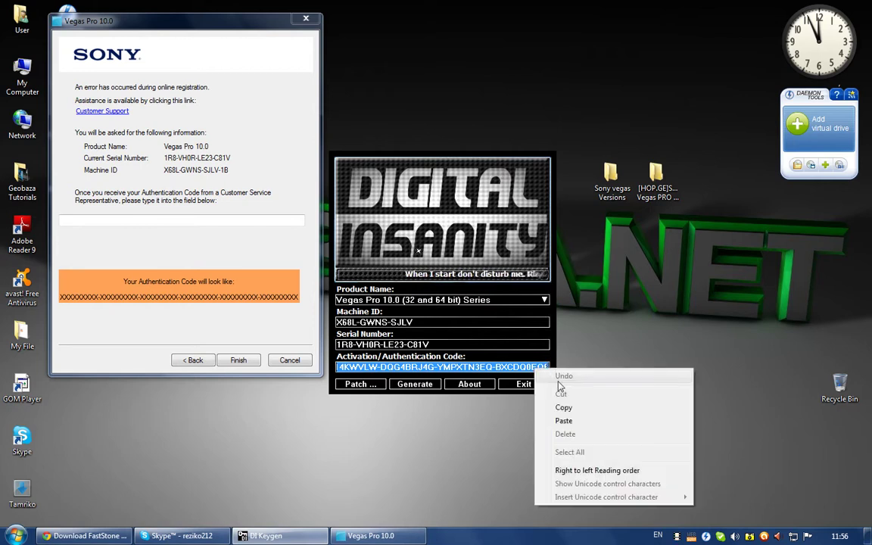
click(565, 406)
click(249, 220)
right_click(249, 222)
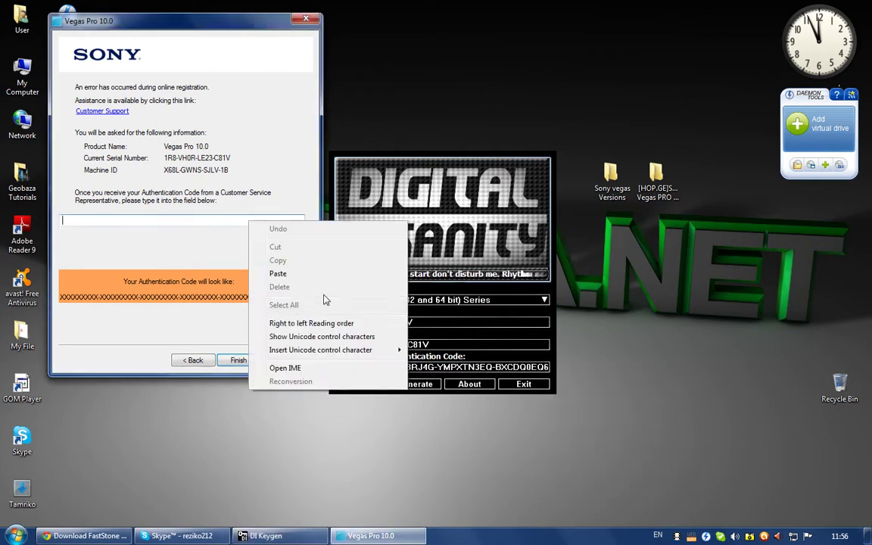
click(331, 275)
click(238, 360)
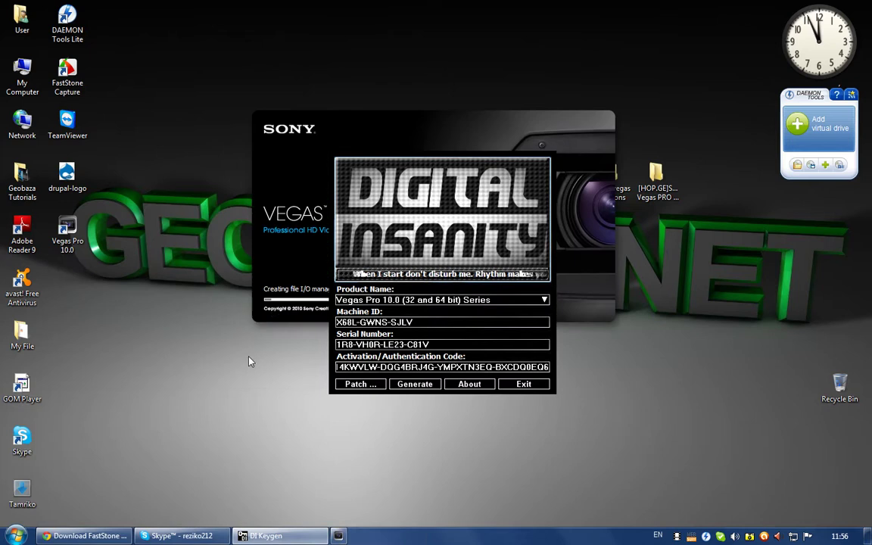
drag(349, 205, 42, 206)
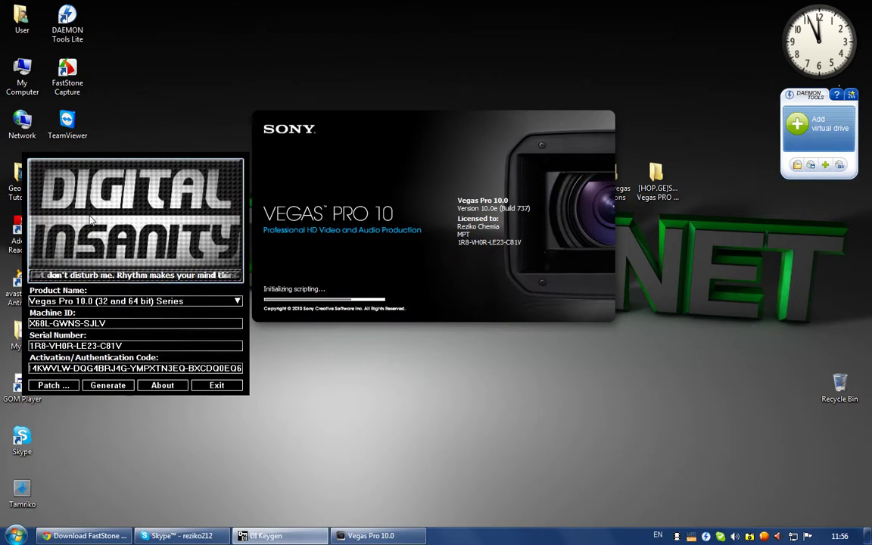